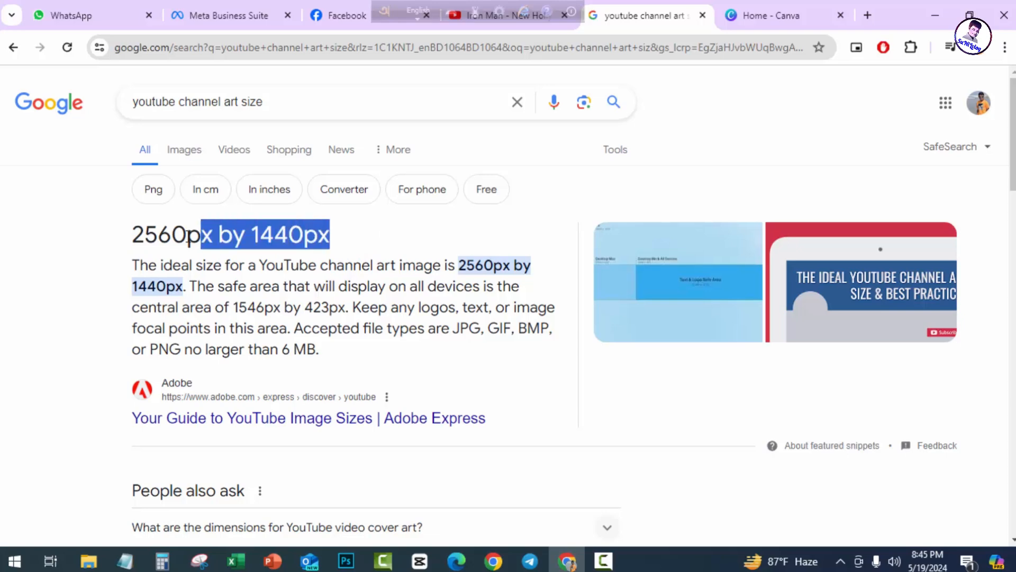
Go to the Canva home page and open the search dropdown showing recent searches and design types.
{"action": "left_click", "coordinate": [755, 7]}
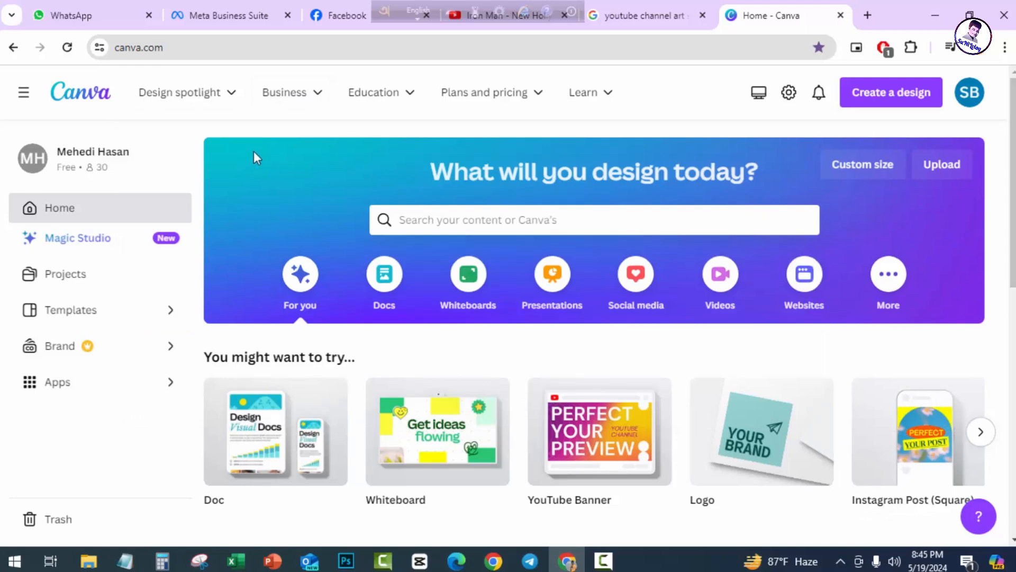
{"action": "mouse_move", "coordinate": [204, 123]}
{"action": "scroll", "coordinate": [453, 168], "scroll_direction": "down", "scroll_amount": 10}
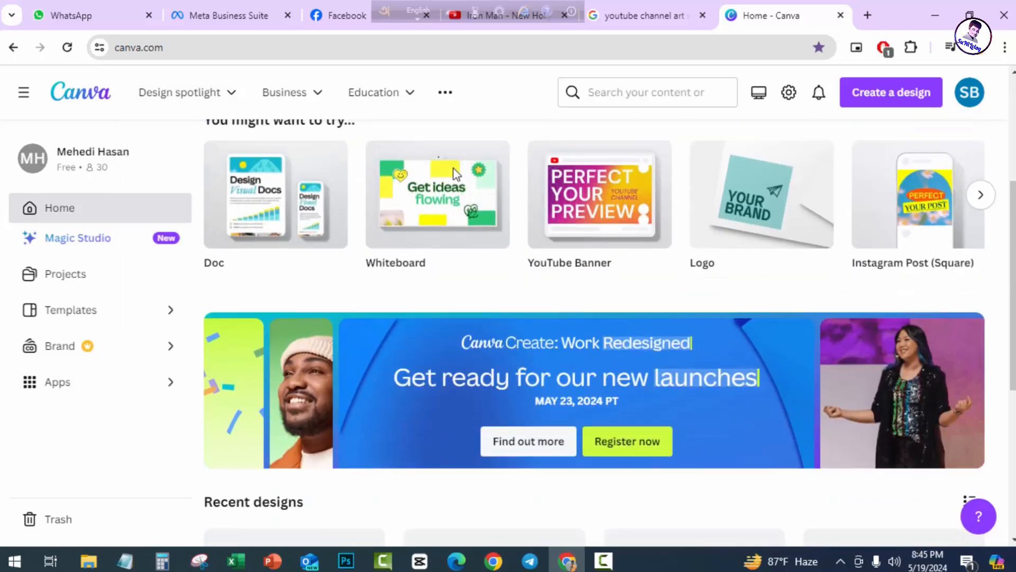
{"action": "scroll", "coordinate": [704, 347], "scroll_direction": "down", "scroll_amount": 4}
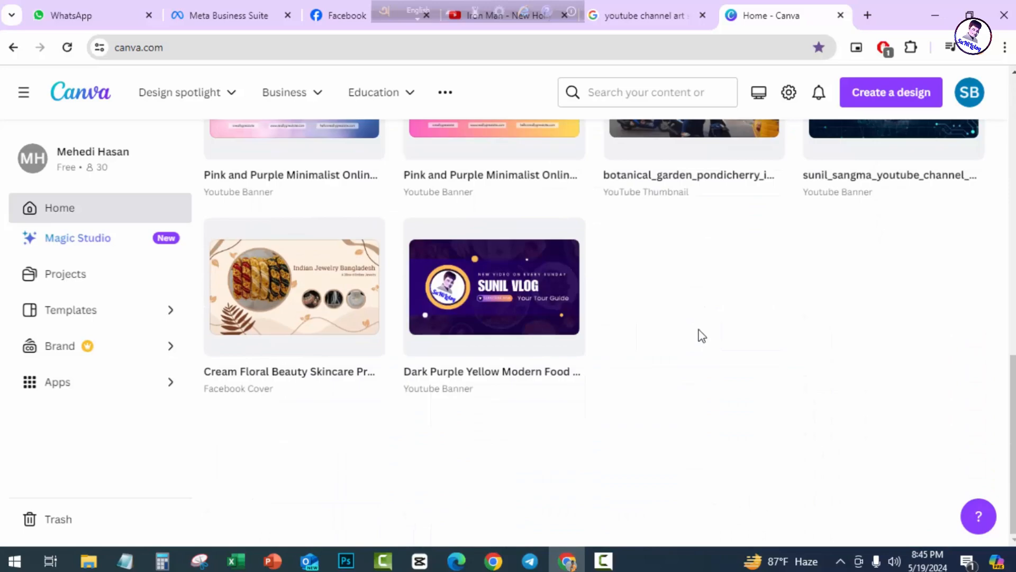
{"action": "scroll", "coordinate": [698, 336], "scroll_direction": "up", "scroll_amount": 10}
{"action": "scroll", "coordinate": [678, 315], "scroll_direction": "up", "scroll_amount": 4}
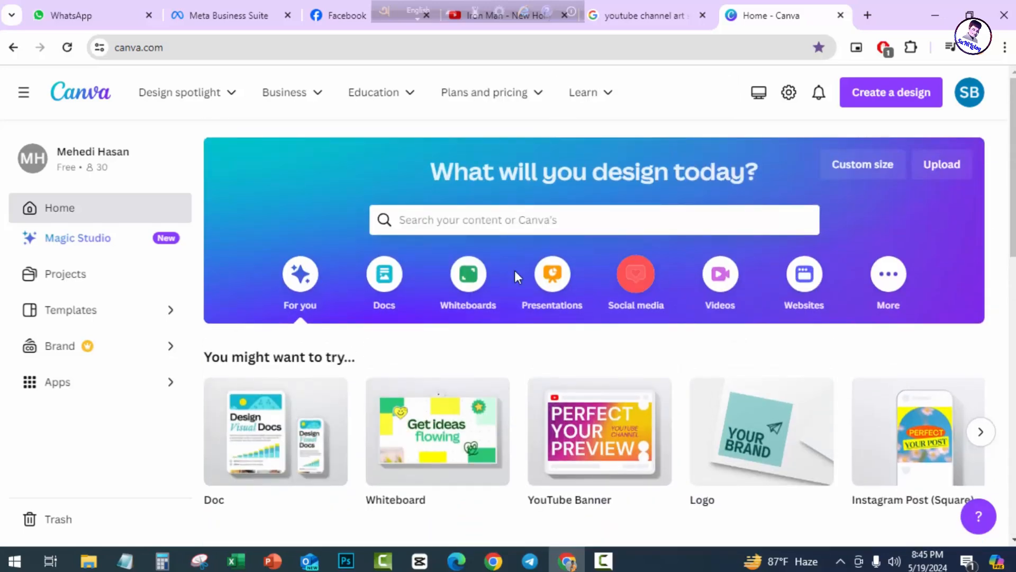
{"action": "left_click", "coordinate": [464, 219]}
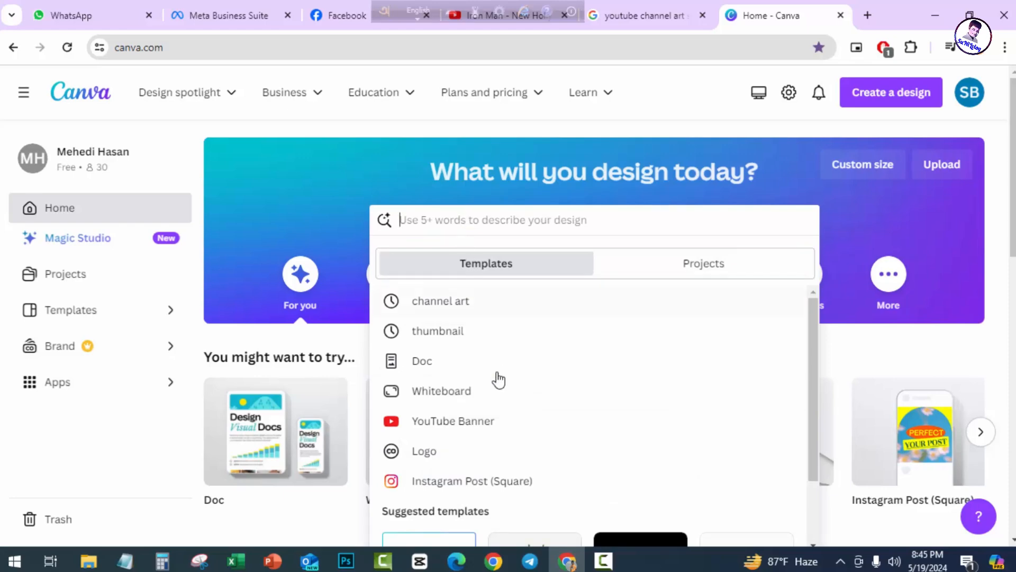
Browse the YouTube Banner templates and preview the Purple & White Modern Gaming Youtube Channel Art template.
{"action": "left_click", "coordinate": [456, 428]}
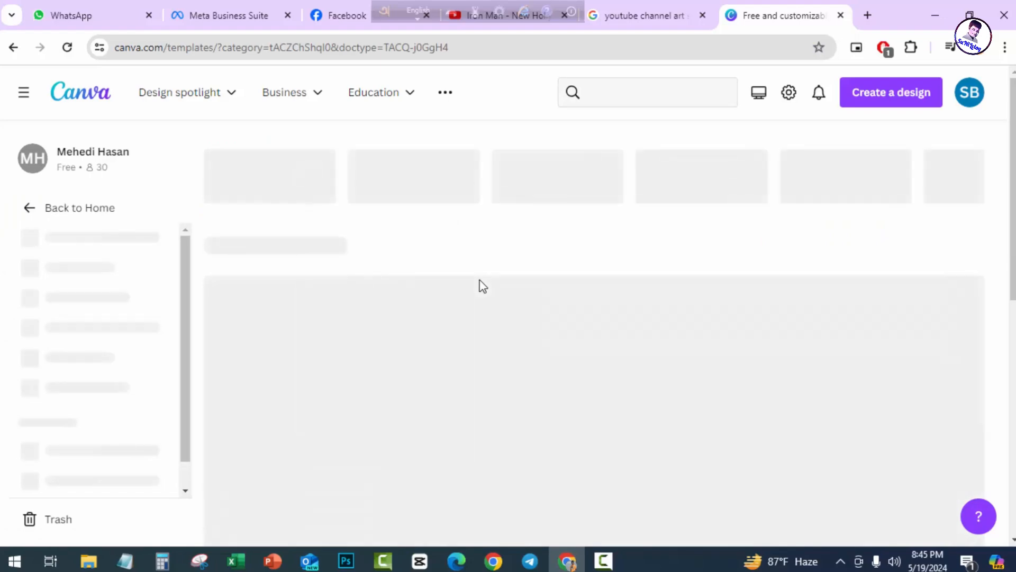
{"action": "scroll", "coordinate": [584, 327], "scroll_direction": "down", "scroll_amount": 4}
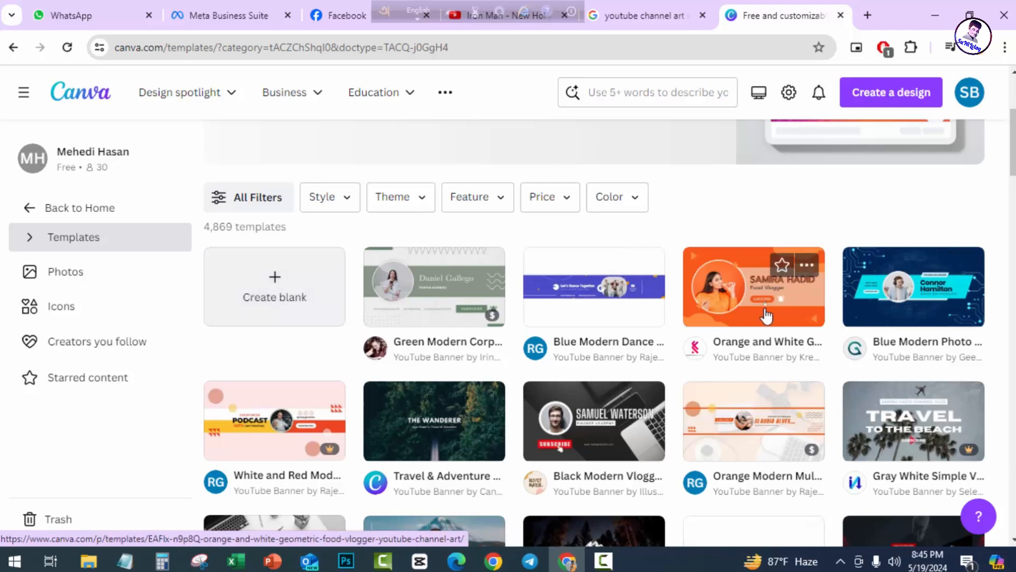
{"action": "scroll", "coordinate": [428, 221], "scroll_direction": "down", "scroll_amount": 4}
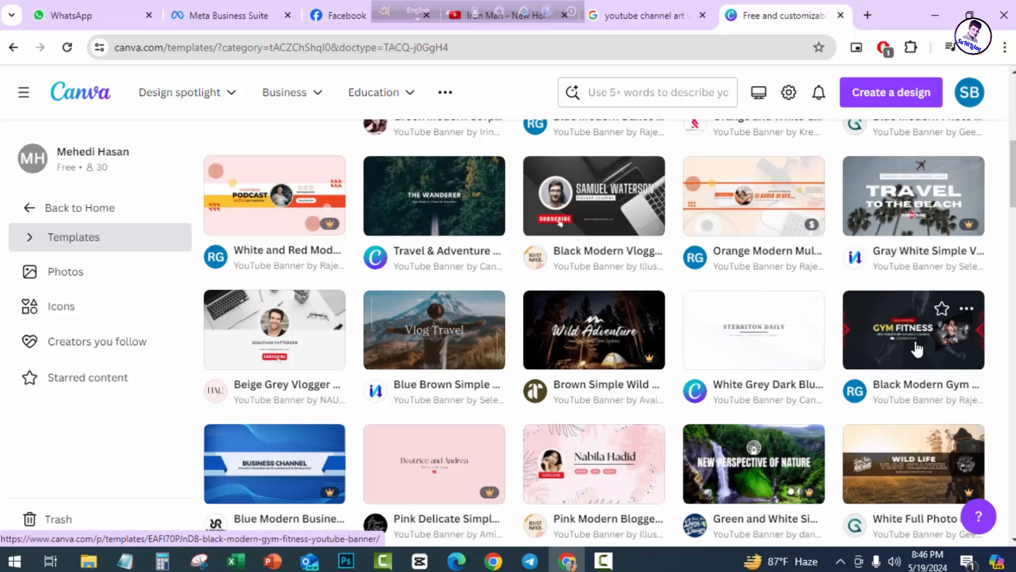
{"action": "scroll", "coordinate": [585, 297], "scroll_direction": "down", "scroll_amount": 10}
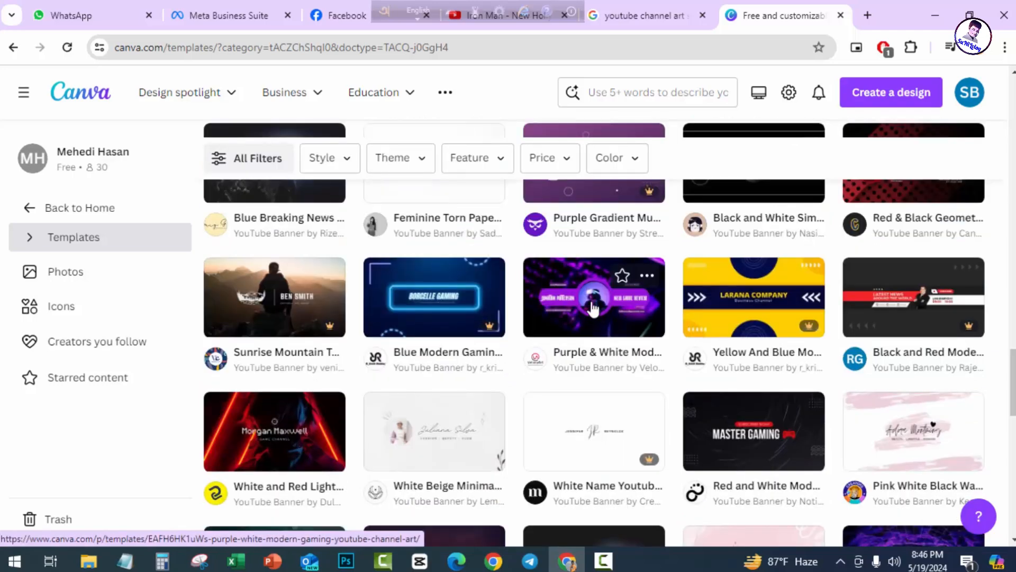
{"action": "left_click", "coordinate": [591, 305]}
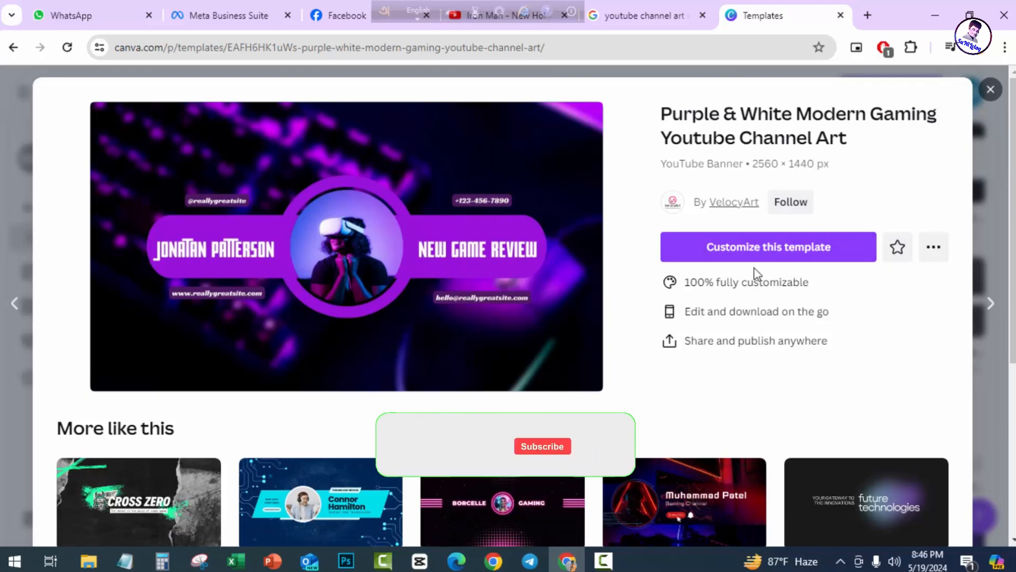
Customize the Purple & White gaming template, then inspect its handle text, phone-number text and background photo.
{"action": "left_click", "coordinate": [731, 258]}
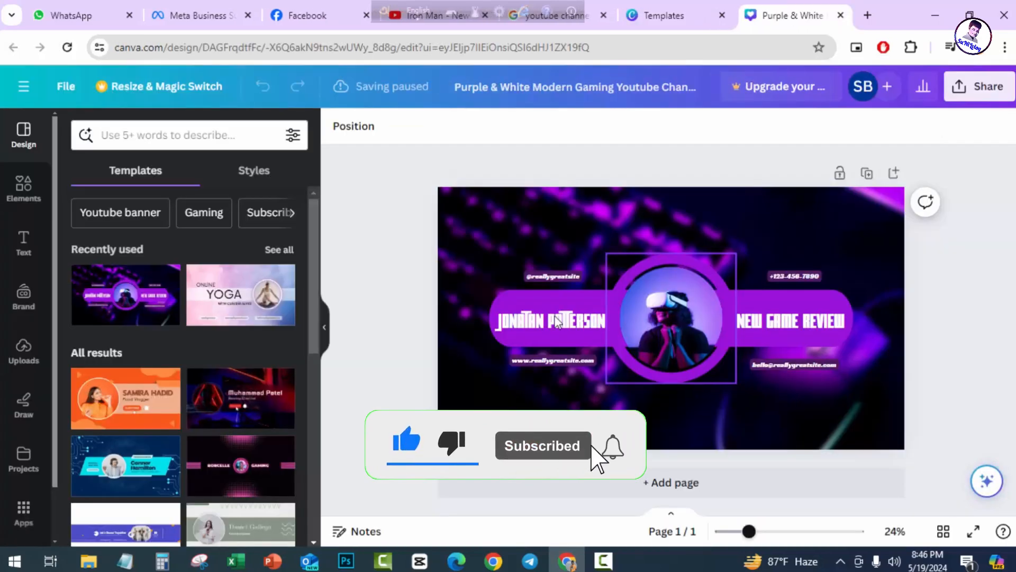
{"action": "left_click", "coordinate": [545, 278]}
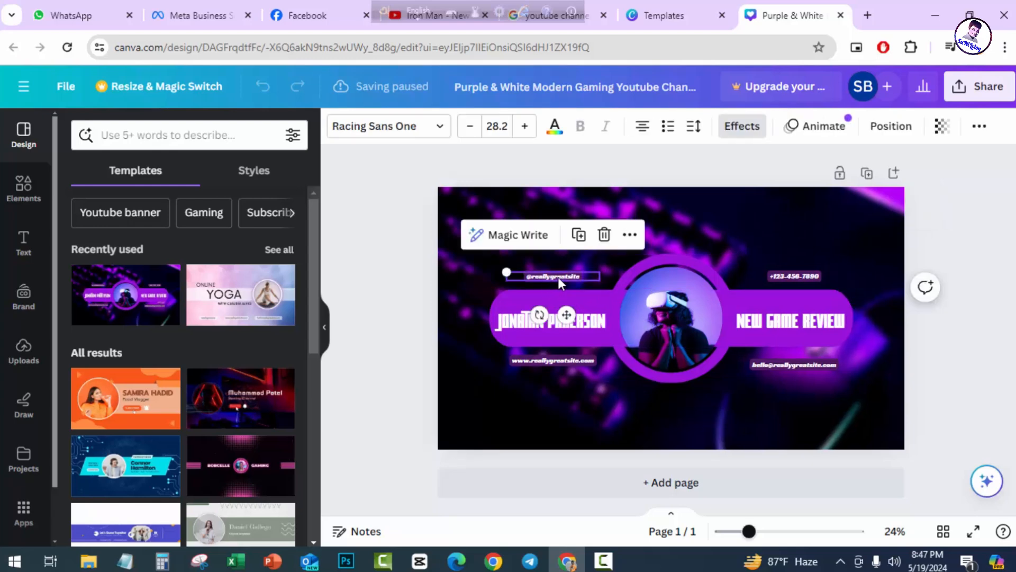
{"action": "left_click", "coordinate": [784, 277]}
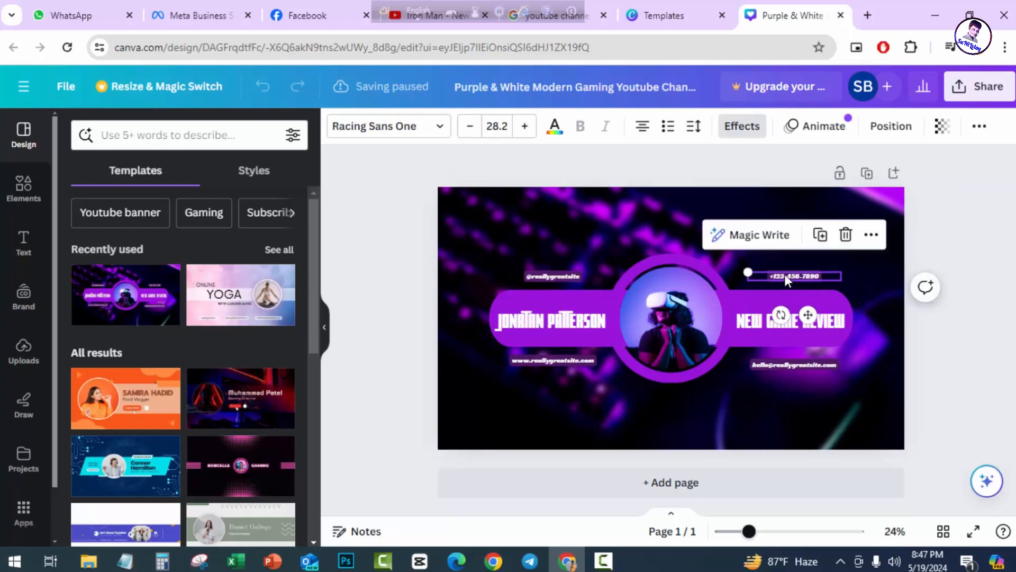
{"action": "double_click", "coordinate": [796, 273]}
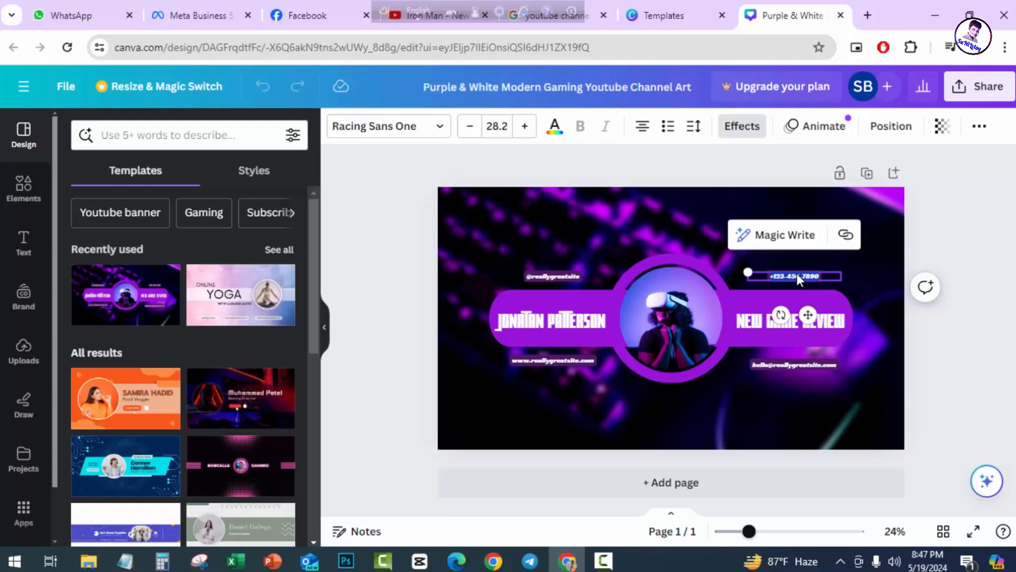
{"action": "left_click", "coordinate": [501, 233]}
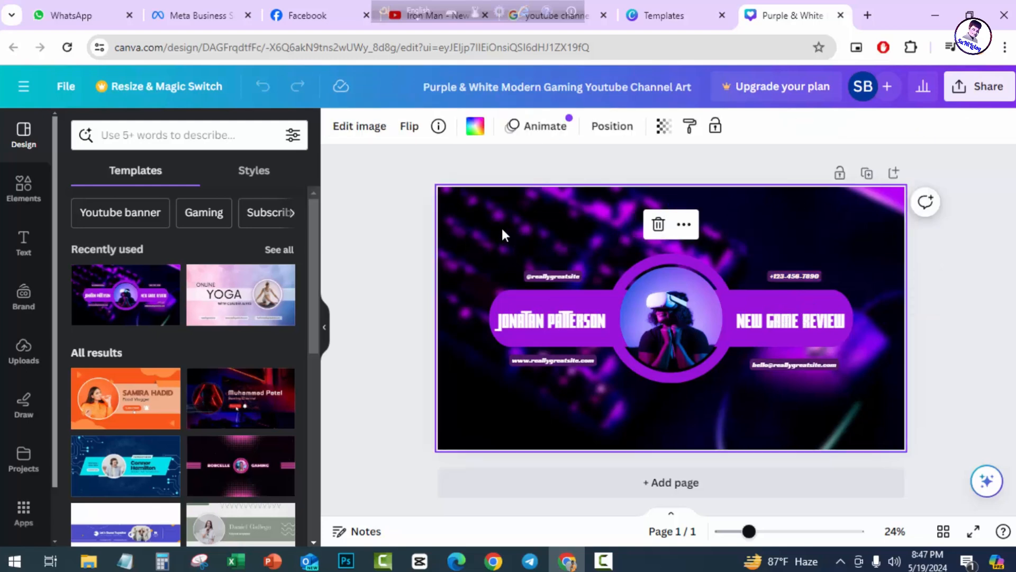
{"action": "left_click", "coordinate": [476, 133]}
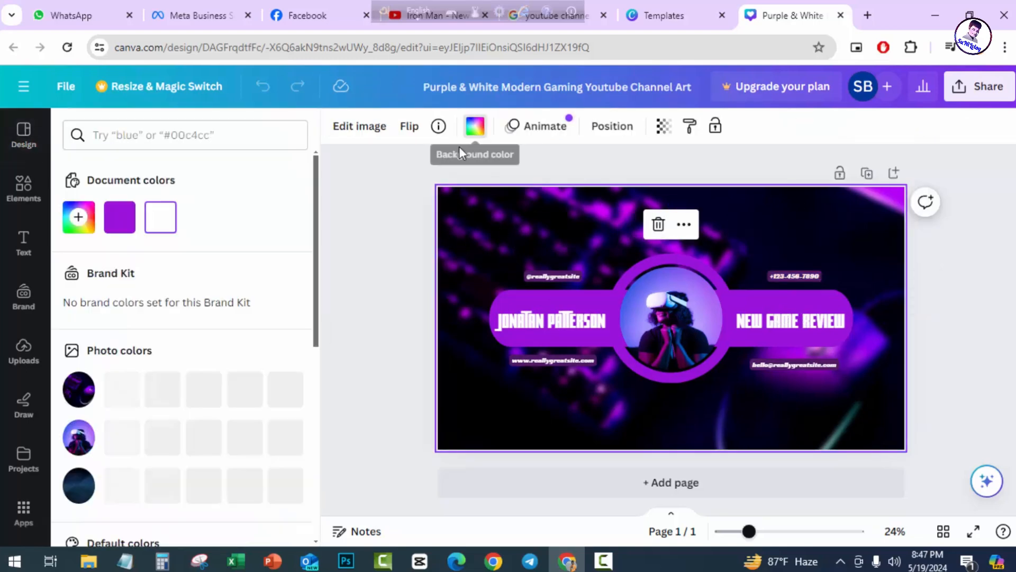
{"action": "left_click", "coordinate": [116, 223]}
{"action": "left_click", "coordinate": [161, 217]}
{"action": "scroll", "coordinate": [203, 305], "scroll_direction": "down", "scroll_amount": 1}
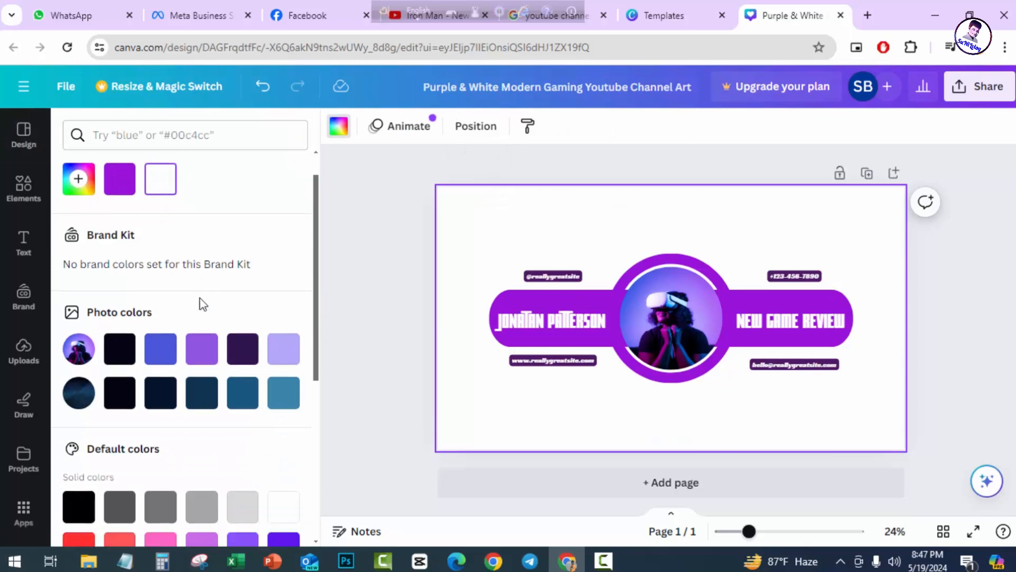
{"action": "scroll", "coordinate": [203, 304], "scroll_direction": "down", "scroll_amount": 1}
{"action": "left_click", "coordinate": [120, 312]}
{"action": "left_click", "coordinate": [161, 312]}
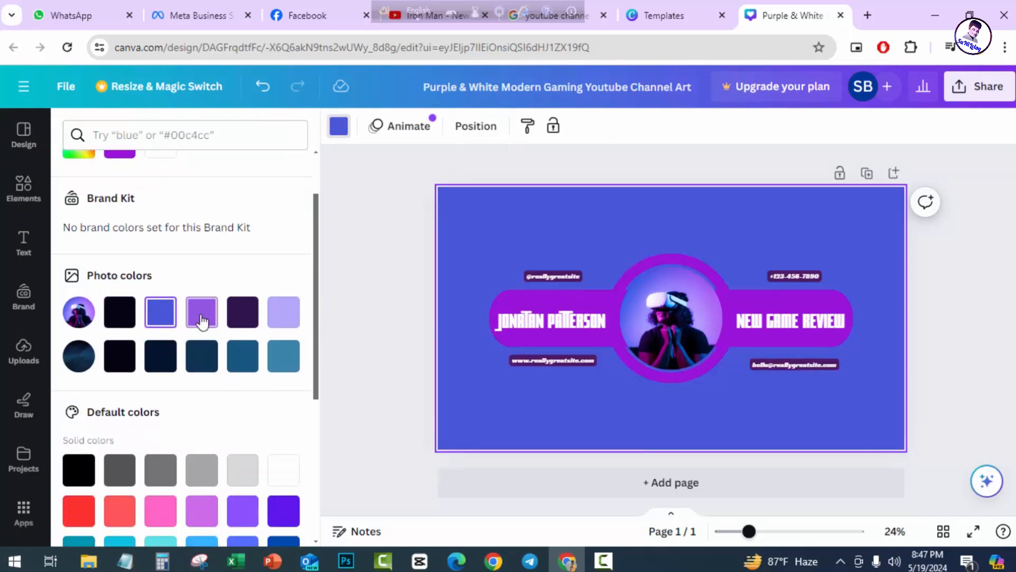
{"action": "left_click", "coordinate": [201, 317]}
{"action": "left_click", "coordinate": [242, 318]}
{"action": "left_click", "coordinate": [283, 318]}
{"action": "scroll", "coordinate": [289, 337], "scroll_direction": "down", "scroll_amount": 4}
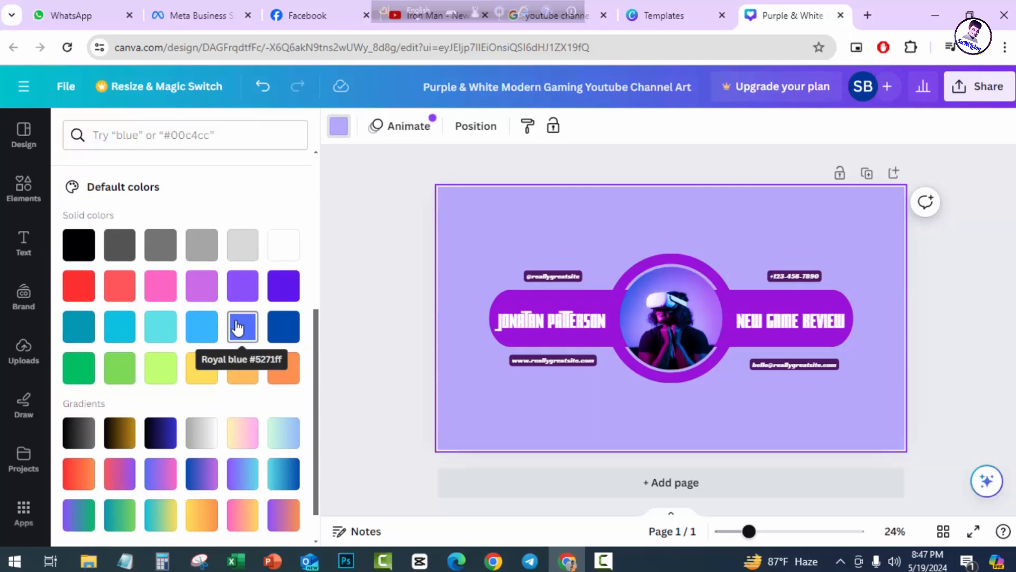
{"action": "key", "text": "ctrl+z"}
{"action": "key", "text": "ctrl+z"}
{"action": "key", "text": "ctrl+z"}
{"action": "key", "text": "ctrl+z"}
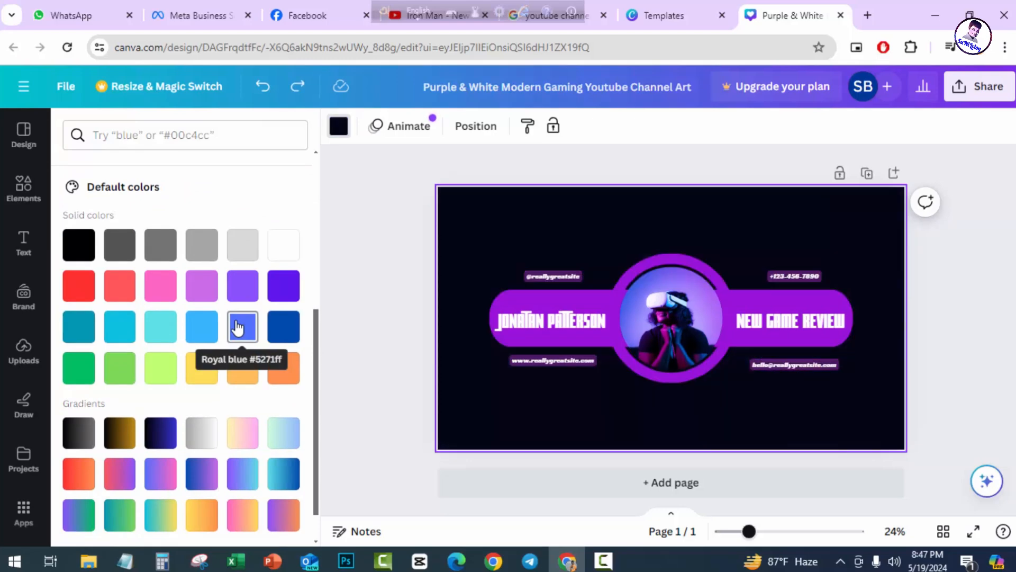
{"action": "key", "text": "ctrl+z"}
{"action": "key", "text": "ctrl+z"}
{"action": "key", "text": "ctrl+z"}
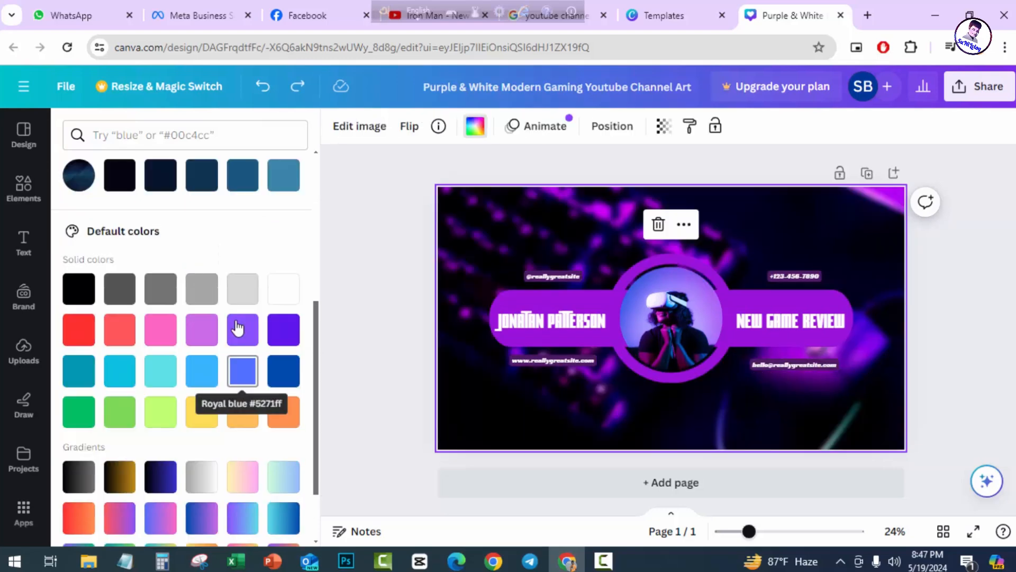
{"action": "left_click", "coordinate": [962, 344]}
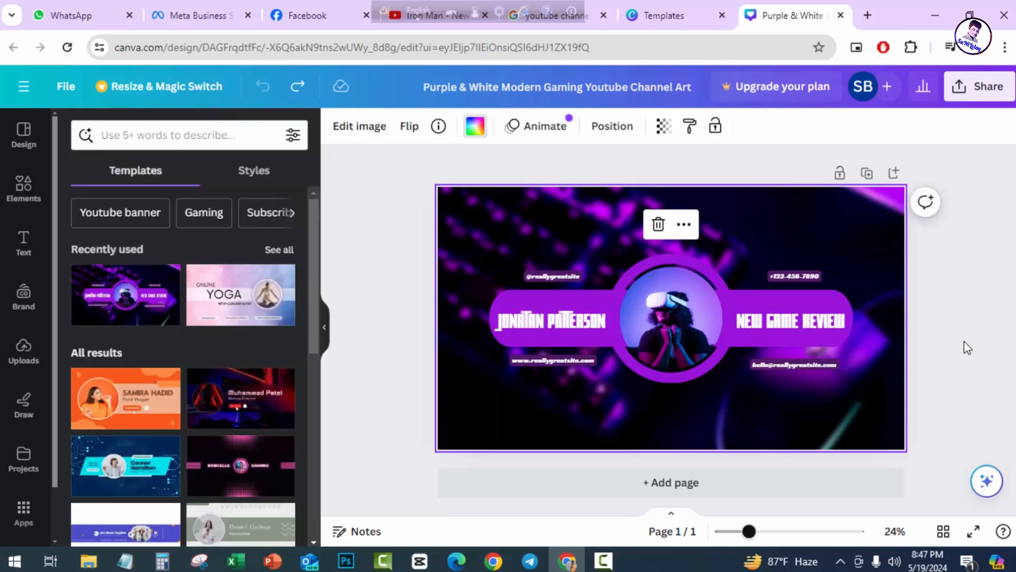
Delete the placeholder name on the left purple banner and type the channel owner's full name in capitals.
{"action": "double_click", "coordinate": [516, 322]}
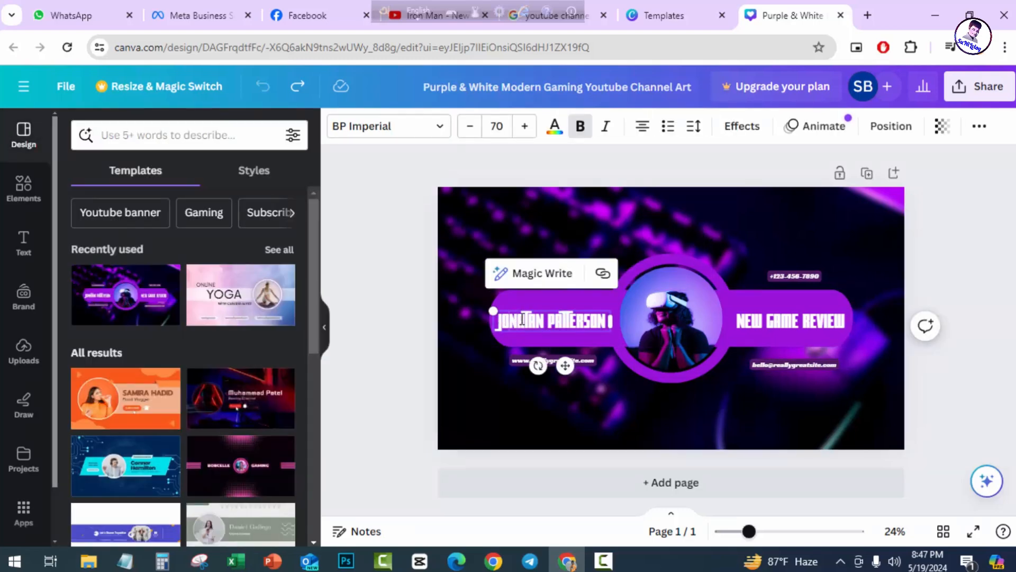
{"action": "left_click", "coordinate": [607, 320]}
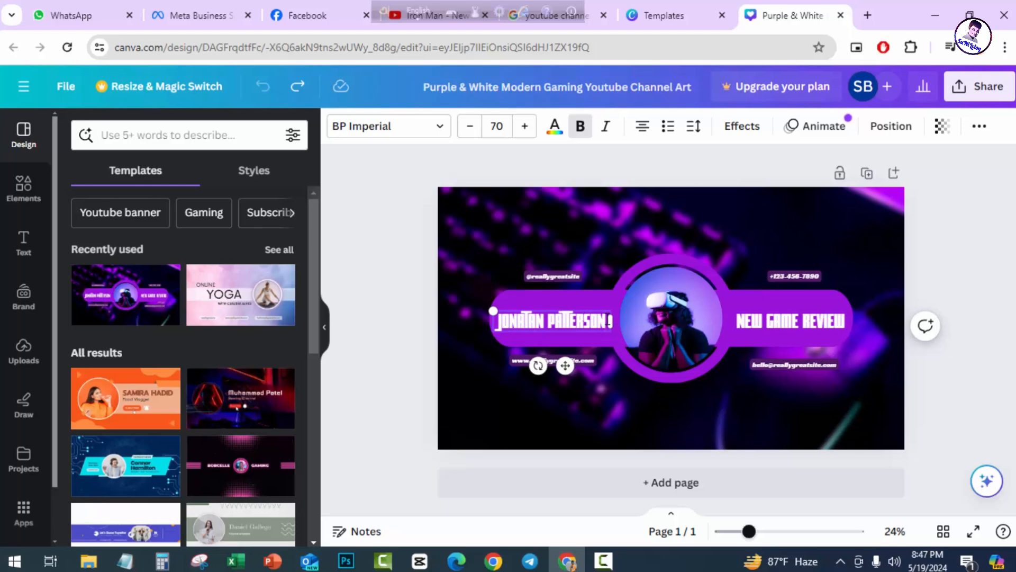
{"action": "key", "text": "BackSpace"}
{"action": "key", "text": "BackSpace"}
{"action": "key", "text": "BackSpace"}
{"action": "key", "text": "BackSpace"}
{"action": "key", "text": "BackSpace"}
{"action": "key", "text": "BackSpace"}
{"action": "key", "text": "BackSpace"}
{"action": "key", "text": "BackSpace"}
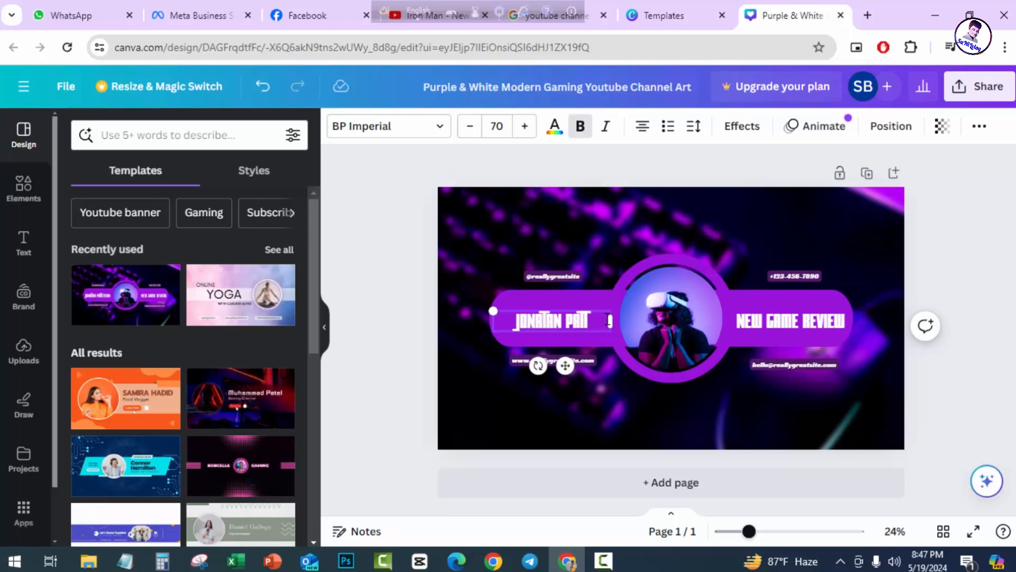
{"action": "key", "text": "BackSpace"}
{"action": "key", "text": "BackSpace"}
{"action": "key", "text": "BackSpace"}
{"action": "key", "text": "BackSpace"}
{"action": "key", "text": "BackSpace"}
{"action": "key", "text": "BackSpace"}
{"action": "key", "text": "BackSpace"}
{"action": "key", "text": "BackSpace"}
{"action": "key", "text": "BackSpace"}
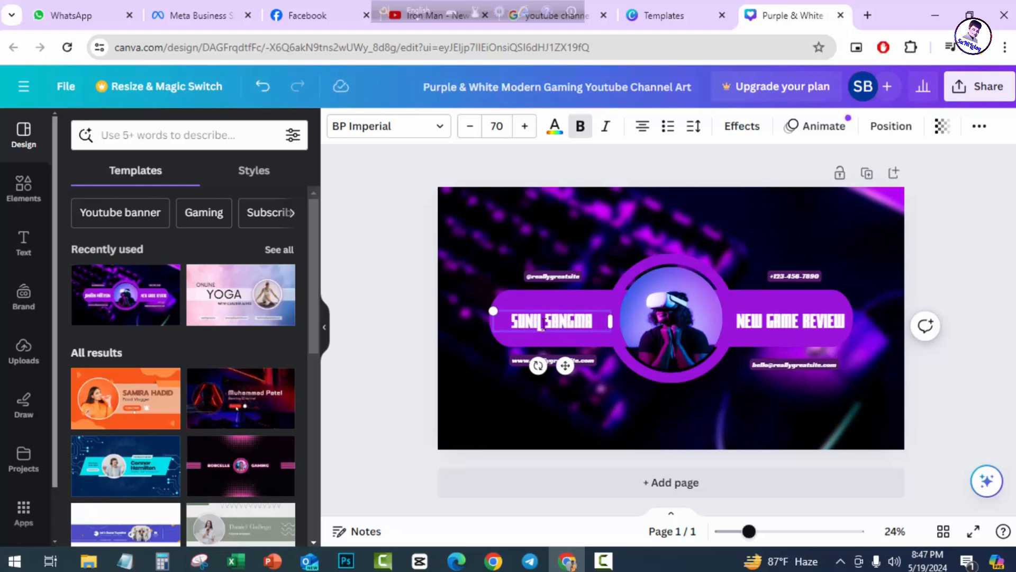
Replace the word GAME with TECH so the right strip reads NEW TECH REVIEW.
{"action": "double_click", "coordinate": [746, 320]}
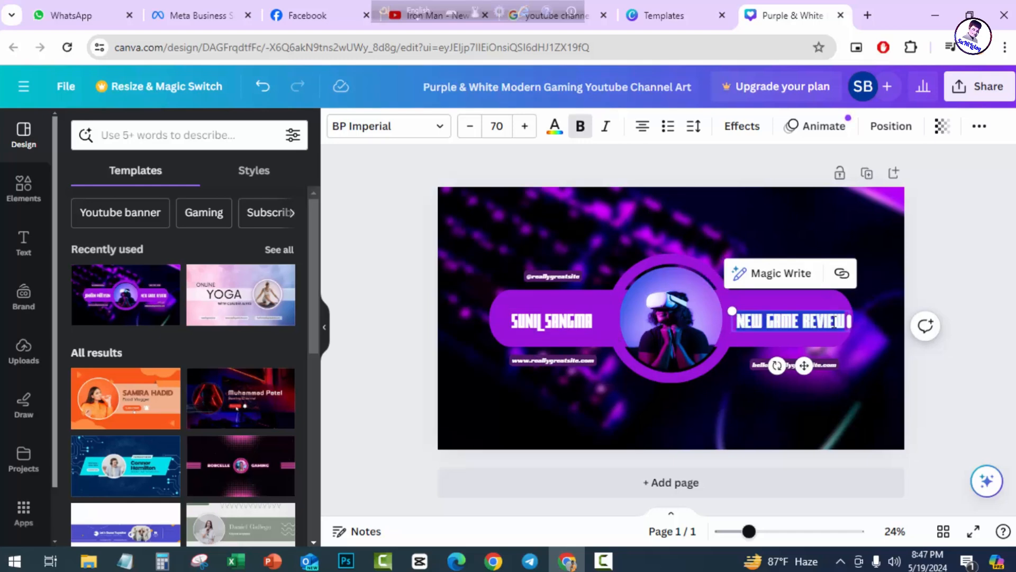
{"action": "double_click", "coordinate": [741, 321]}
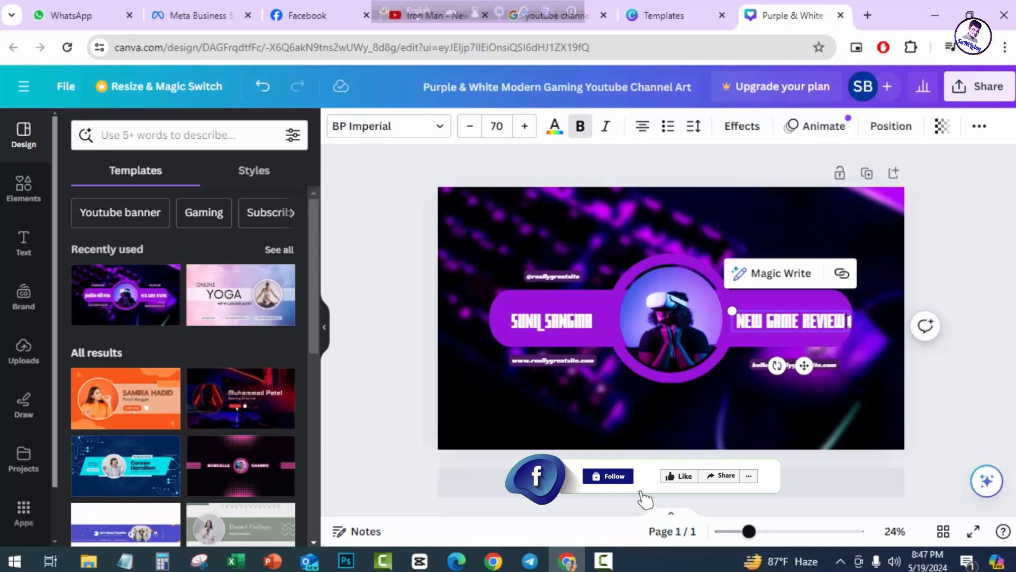
{"action": "type", "text": "TECH"}
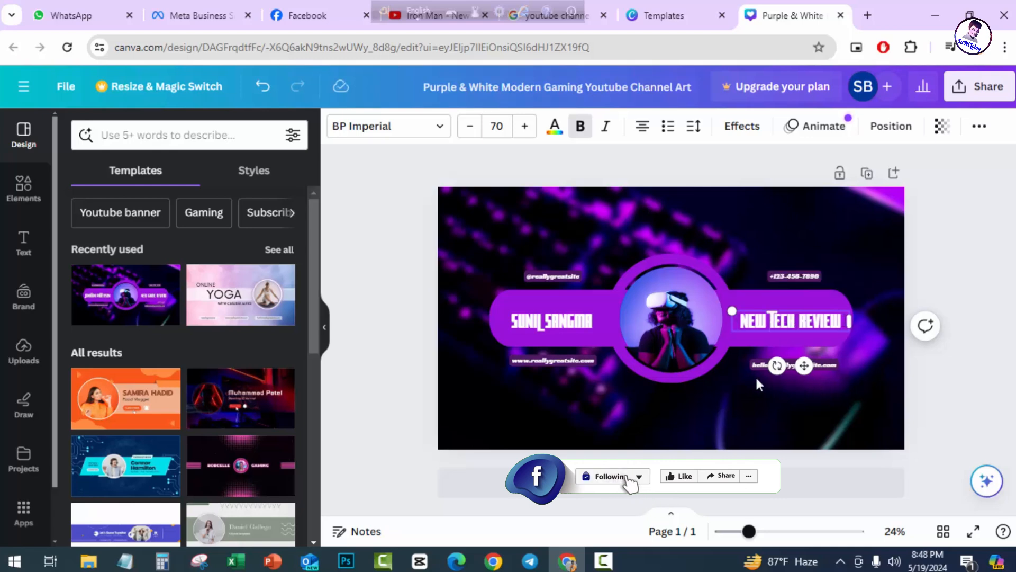
{"action": "left_click", "coordinate": [742, 408]}
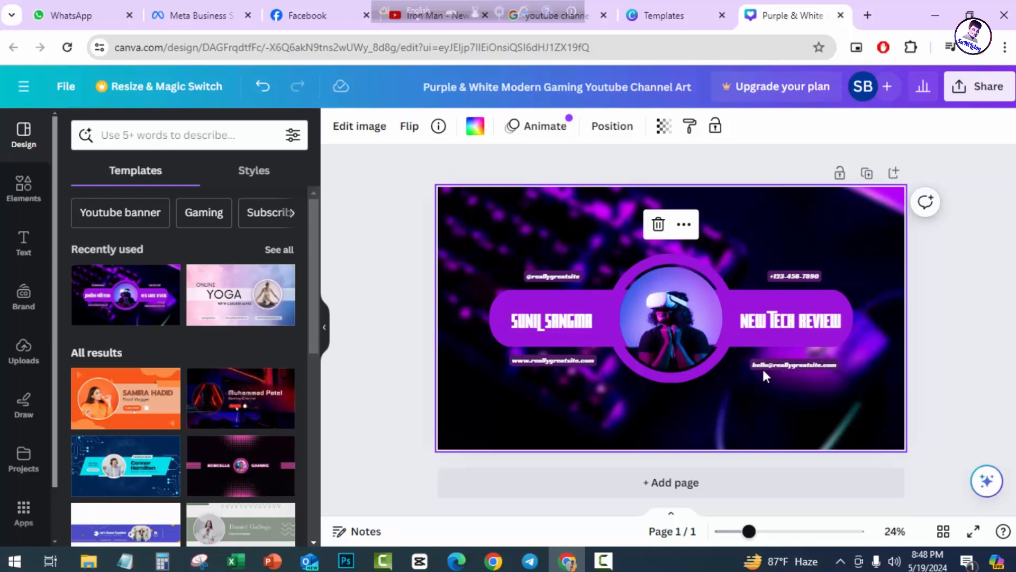
{"action": "left_click", "coordinate": [667, 322]}
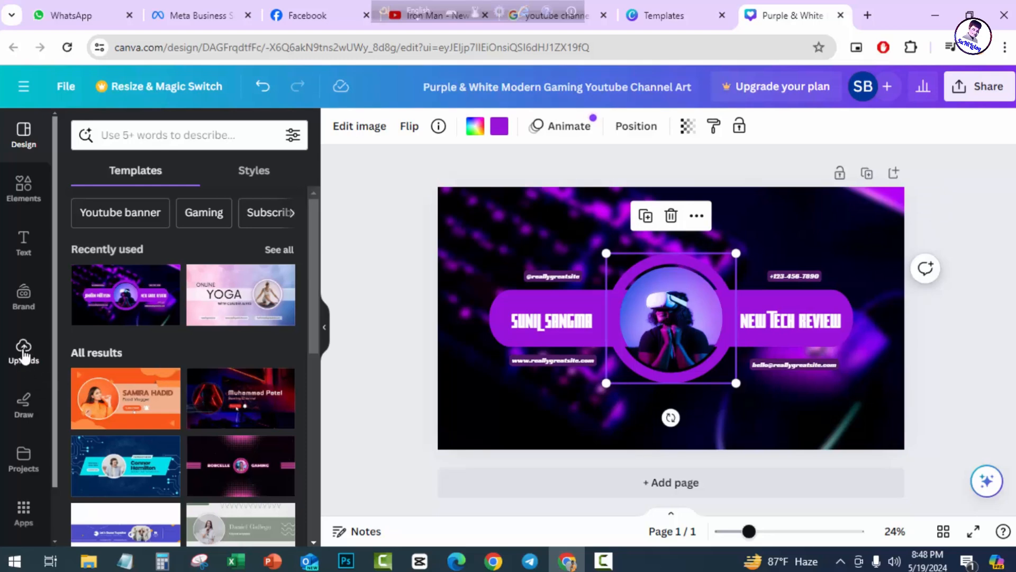
Upload the personal logo photo and drop it into the central circle in place of the VR headset image.
{"action": "left_click", "coordinate": [24, 352]}
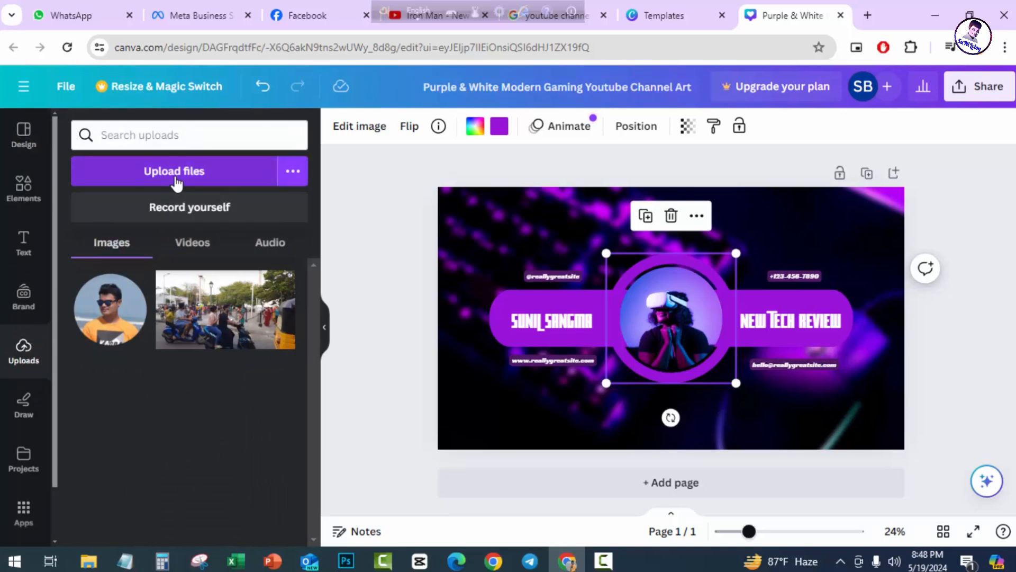
{"action": "left_click", "coordinate": [176, 181]}
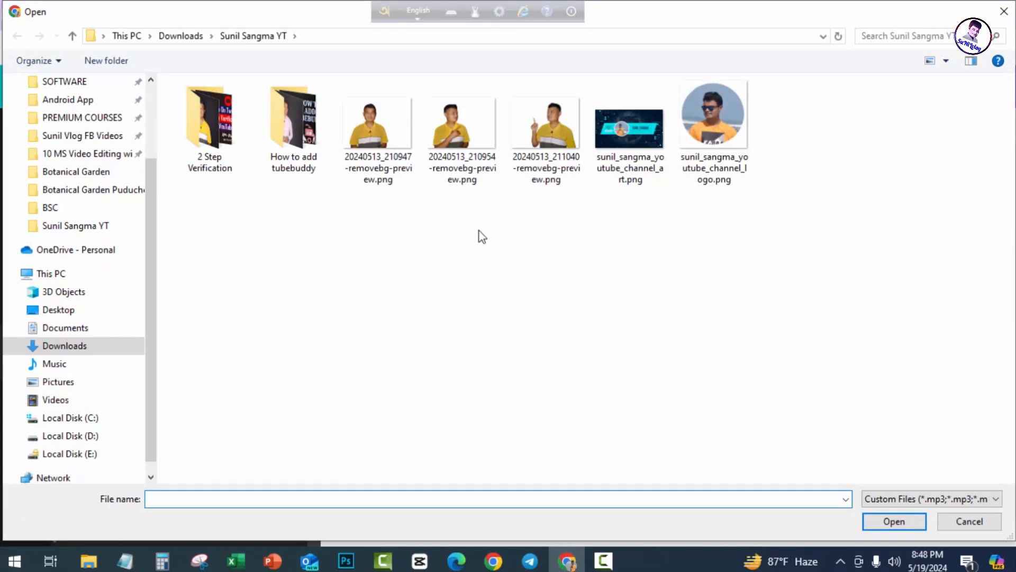
{"action": "double_click", "coordinate": [714, 141]}
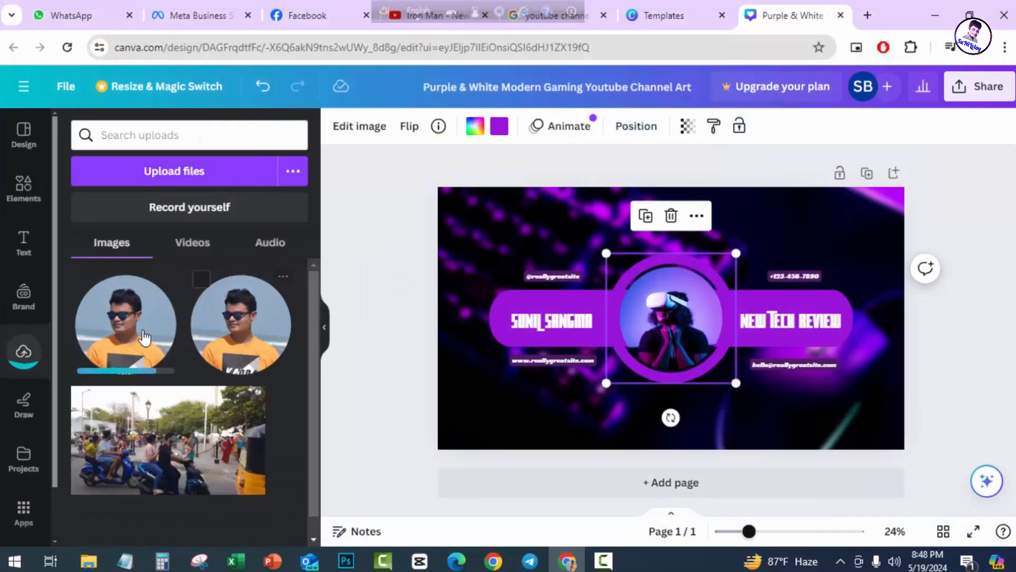
{"action": "left_click_drag", "start_coordinate": [119, 335], "coordinate": [716, 354]}
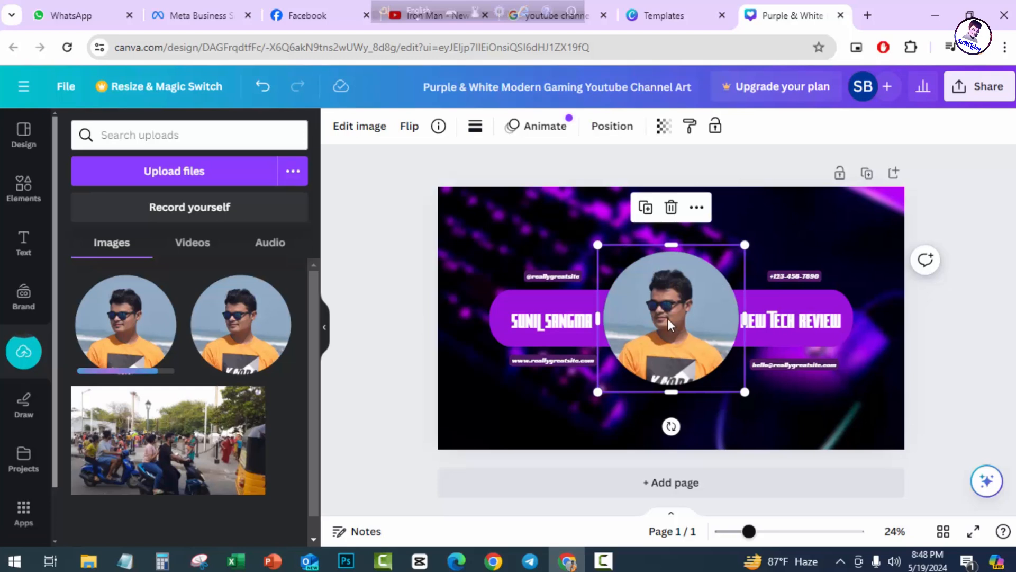
{"action": "mouse_move", "coordinate": [663, 315]}
{"action": "left_mouse_down"}
{"action": "mouse_move", "coordinate": [761, 354]}
{"action": "mouse_move", "coordinate": [673, 321]}
{"action": "left_mouse_up"}
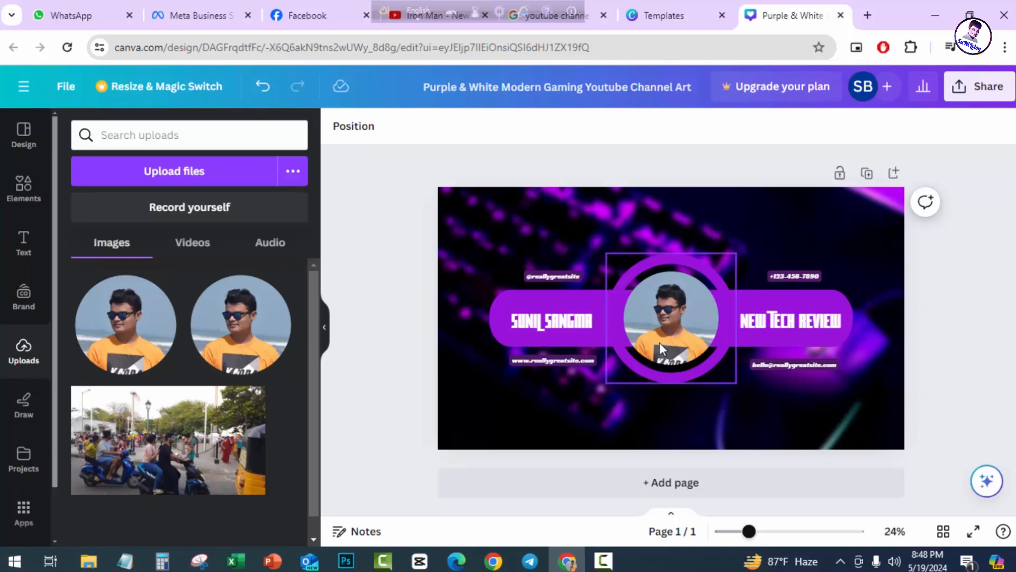
{"action": "left_click", "coordinate": [853, 218]}
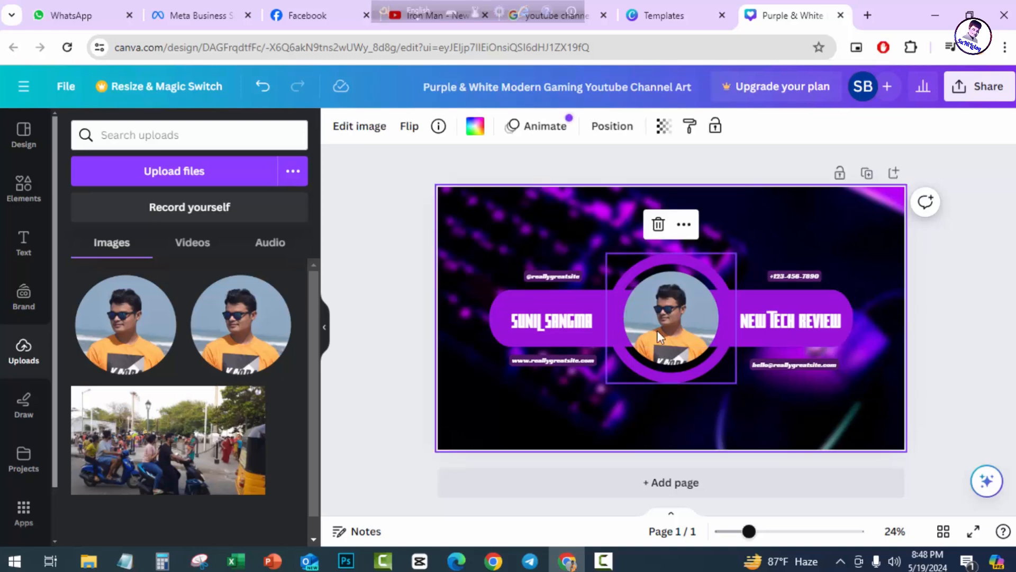
Retitle the design as the owner's name in lowercase with underscores, followed by '_channel_art'.
{"action": "left_click", "coordinate": [941, 360]}
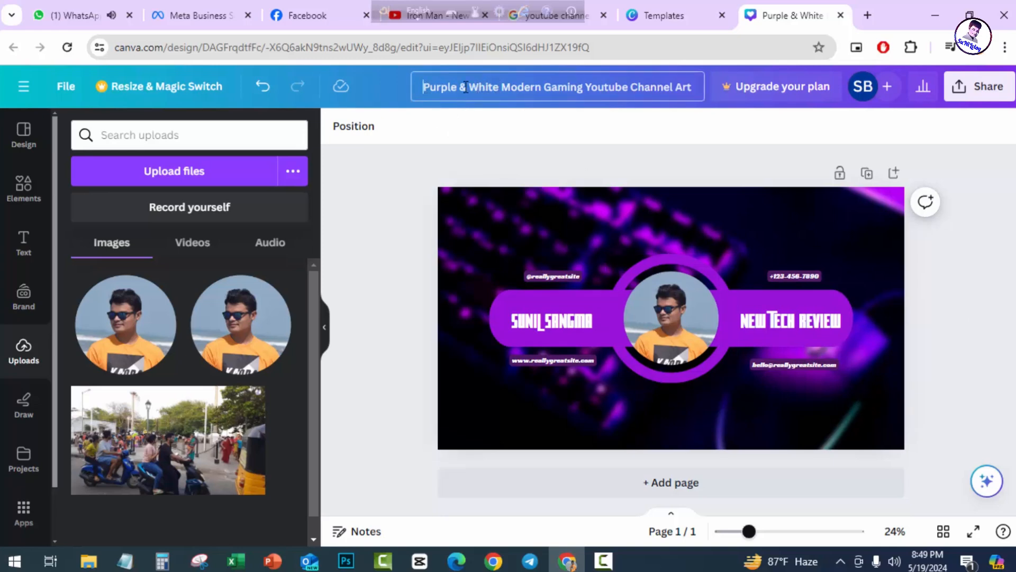
{"action": "left_click_drag", "start_coordinate": [466, 88], "coordinate": [702, 92]}
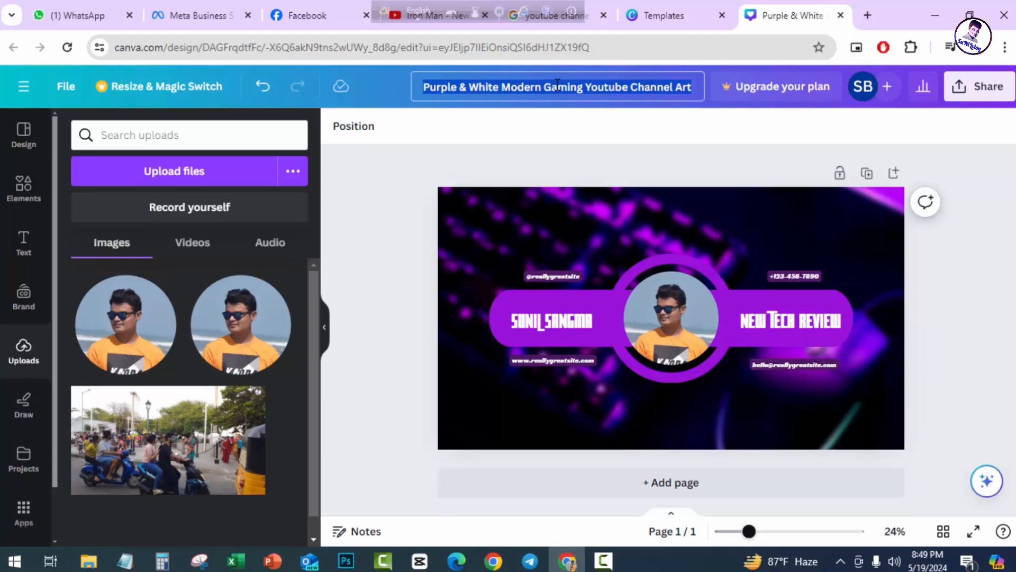
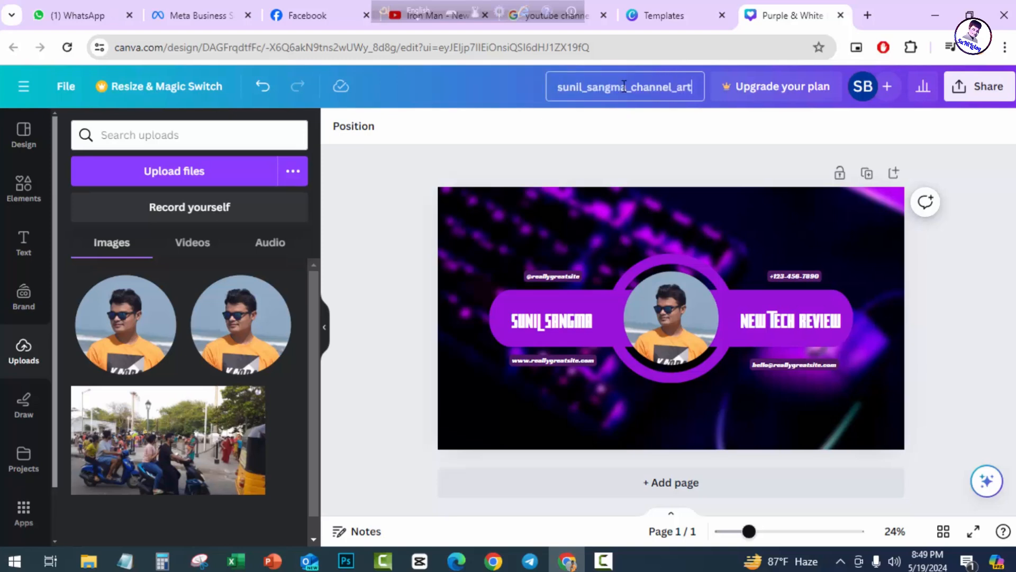
{"action": "left_click", "coordinate": [624, 124]}
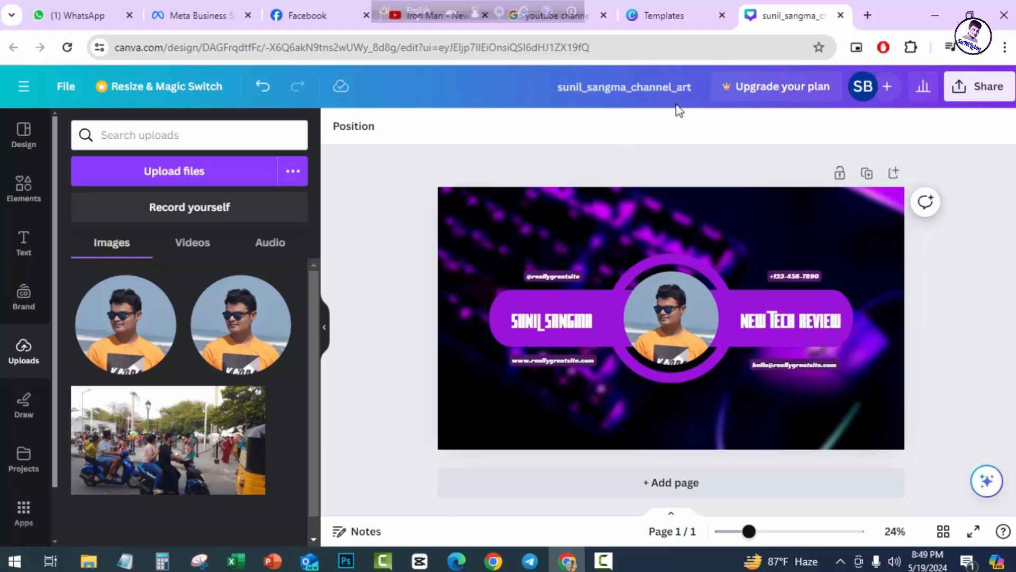
Download the channel art as a PNG file.
{"action": "left_click", "coordinate": [978, 86]}
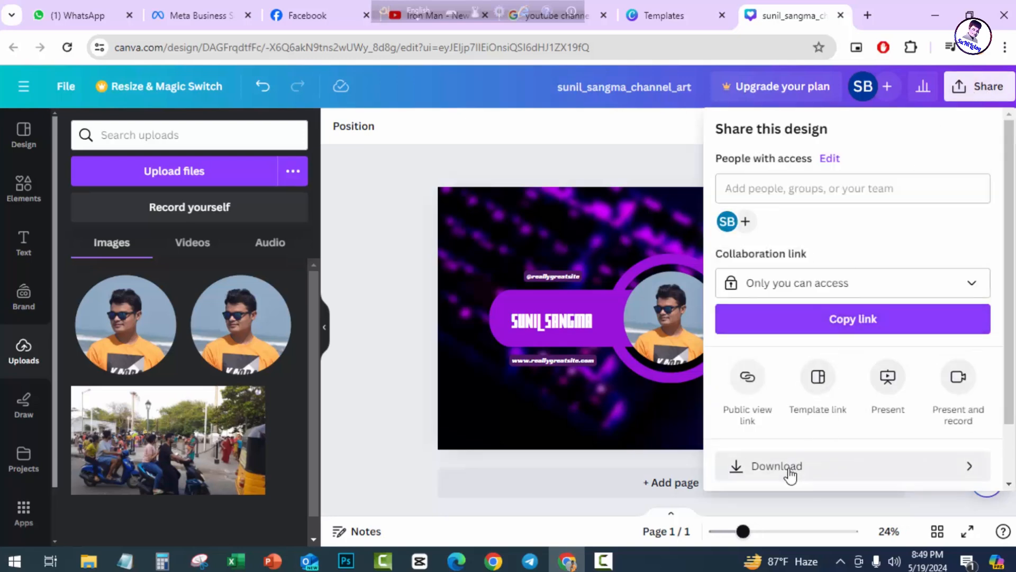
{"action": "left_click", "coordinate": [790, 475]}
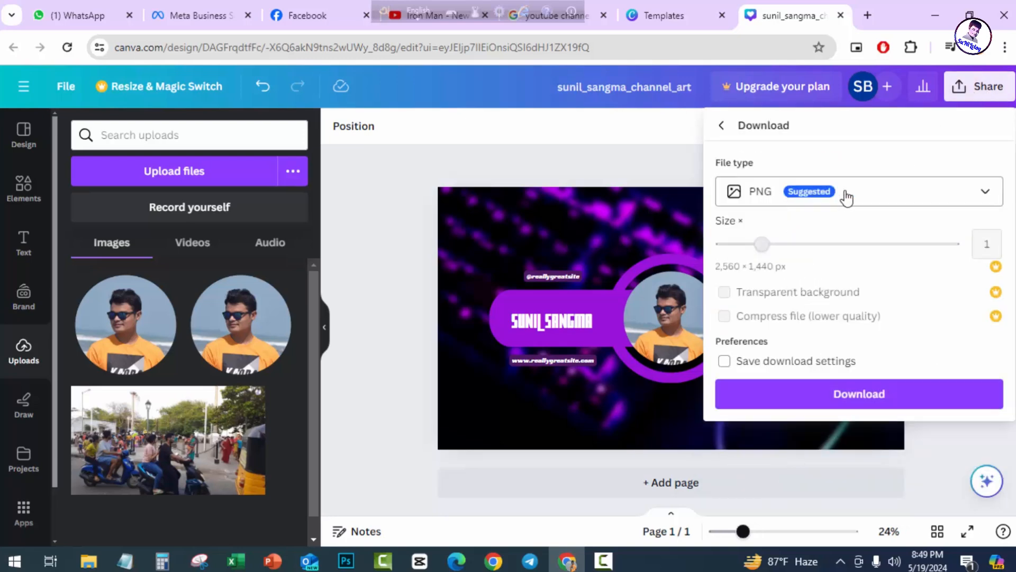
{"action": "left_click", "coordinate": [889, 197]}
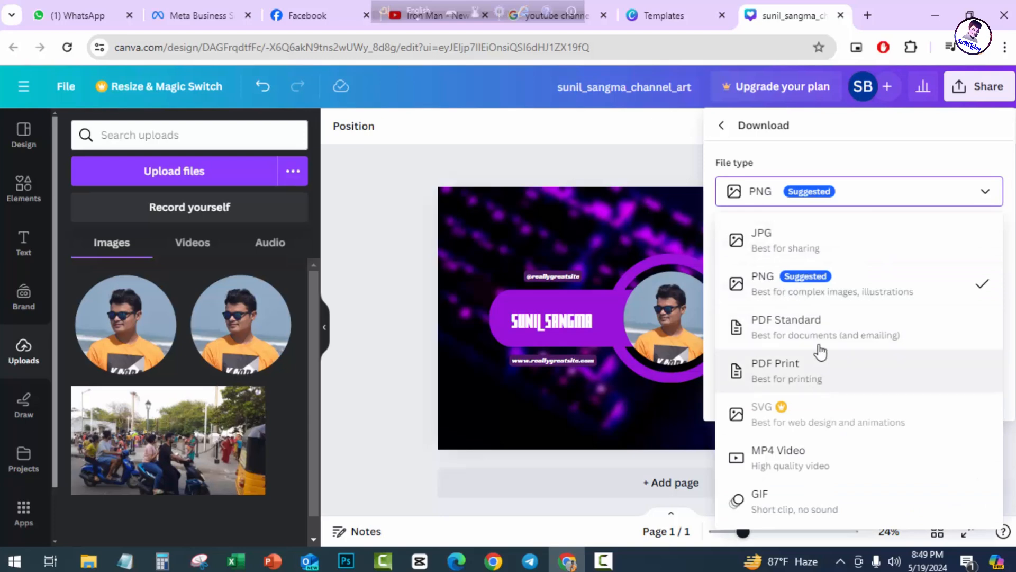
{"action": "left_click", "coordinate": [799, 152]}
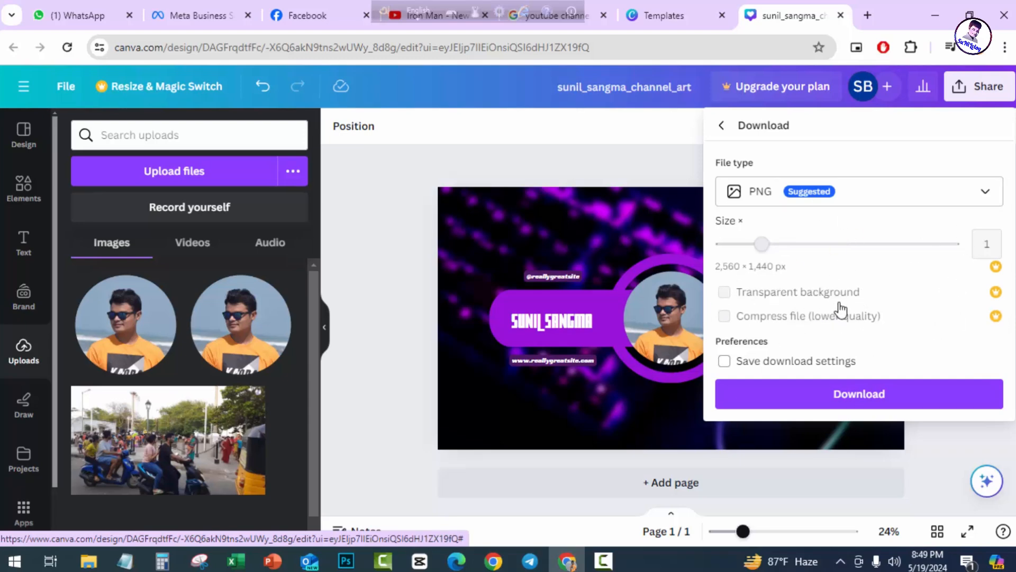
{"action": "left_click", "coordinate": [852, 396]}
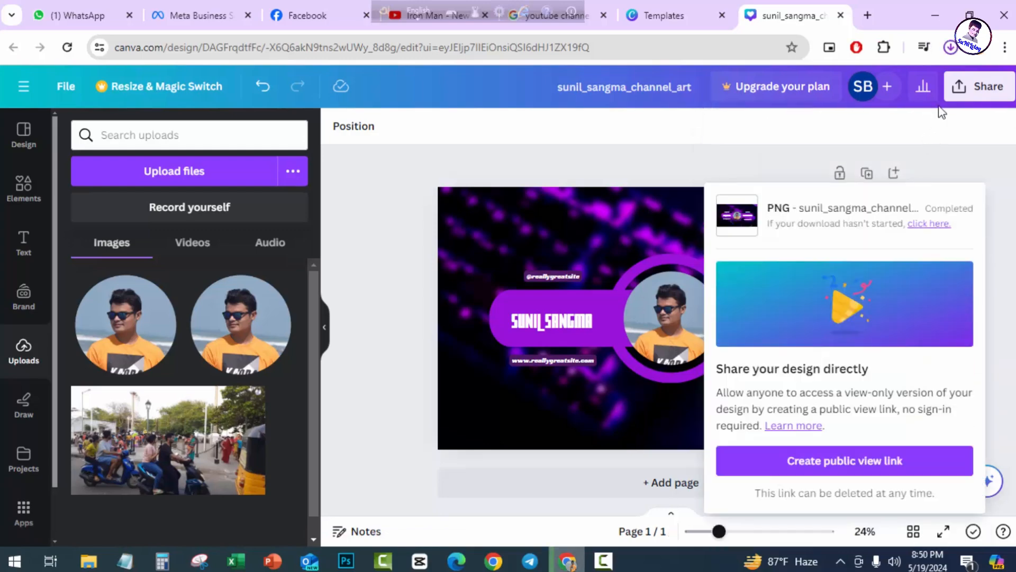
Open the downloaded PNG from its location in the Downloads folder.
{"action": "left_click", "coordinate": [950, 47]}
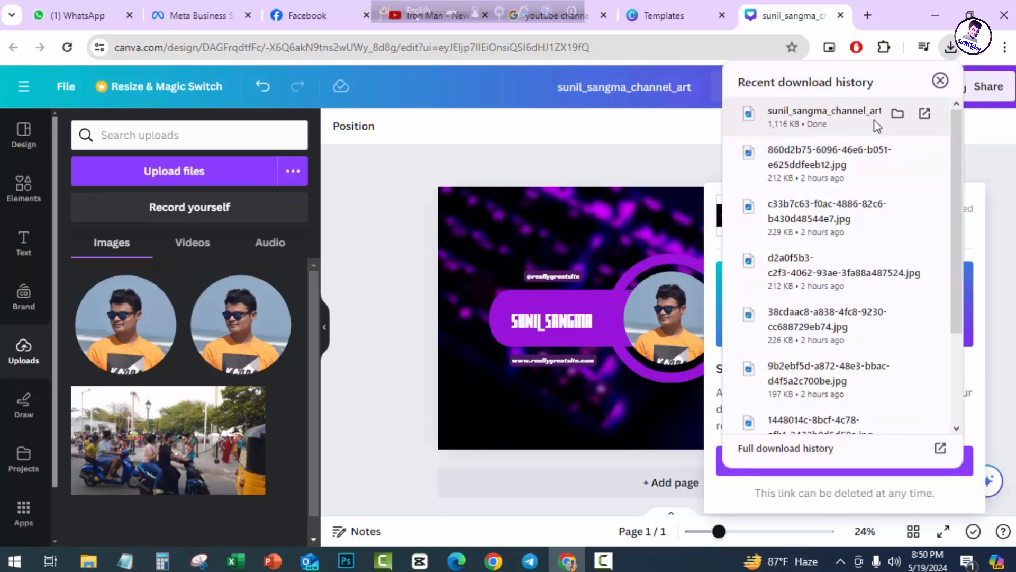
{"action": "left_click", "coordinate": [898, 113]}
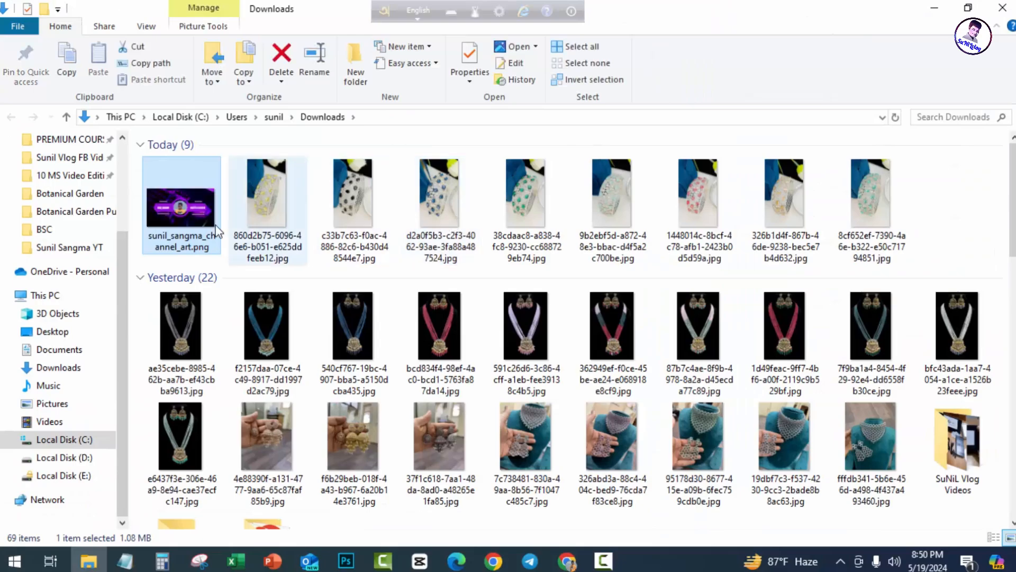
{"action": "double_click", "coordinate": [186, 211]}
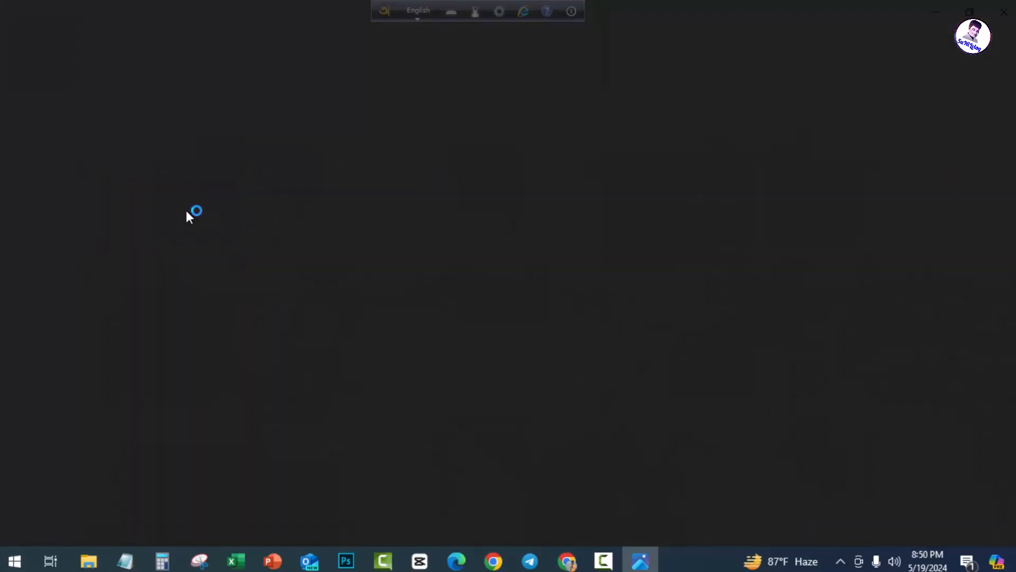